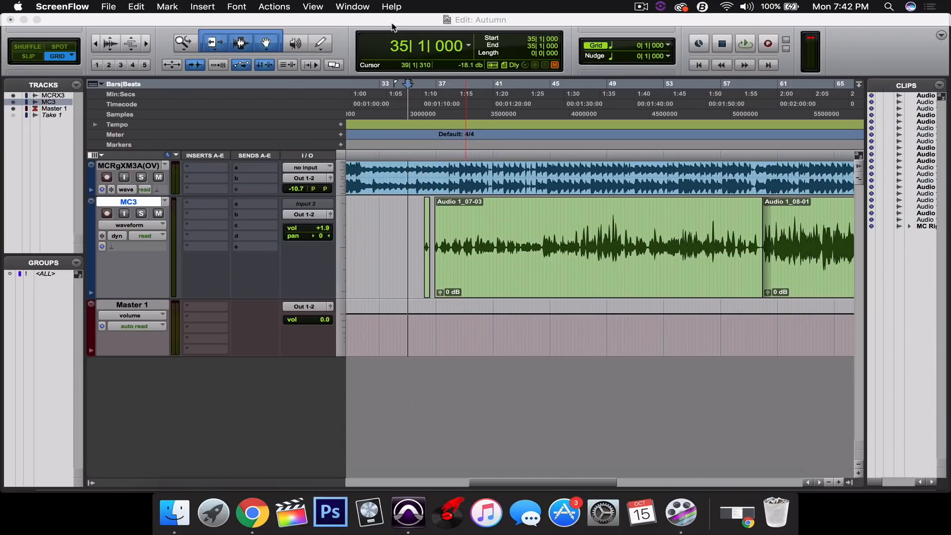
Play back the unprocessed MC3 vocal with the instrumental to hear the starting mix.
left_click(392, 29)
key("space")
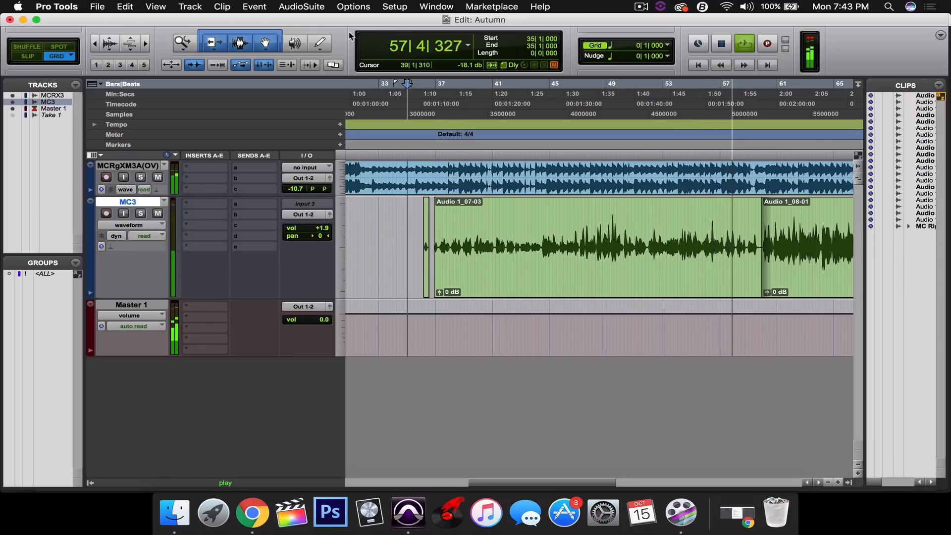
key("space")
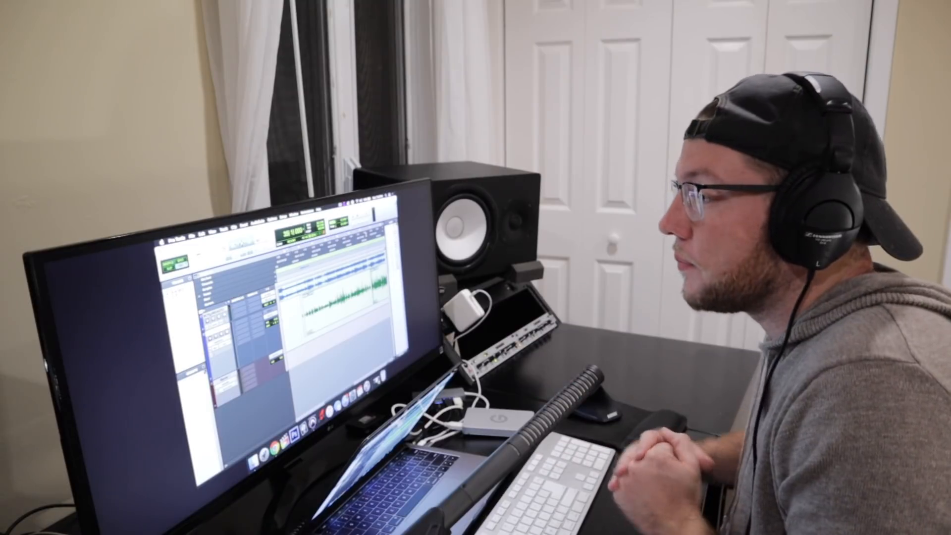
Insert the mono SSLChannel plug-in on the MC3 track's first insert slot.
mouse_move(228, 227)
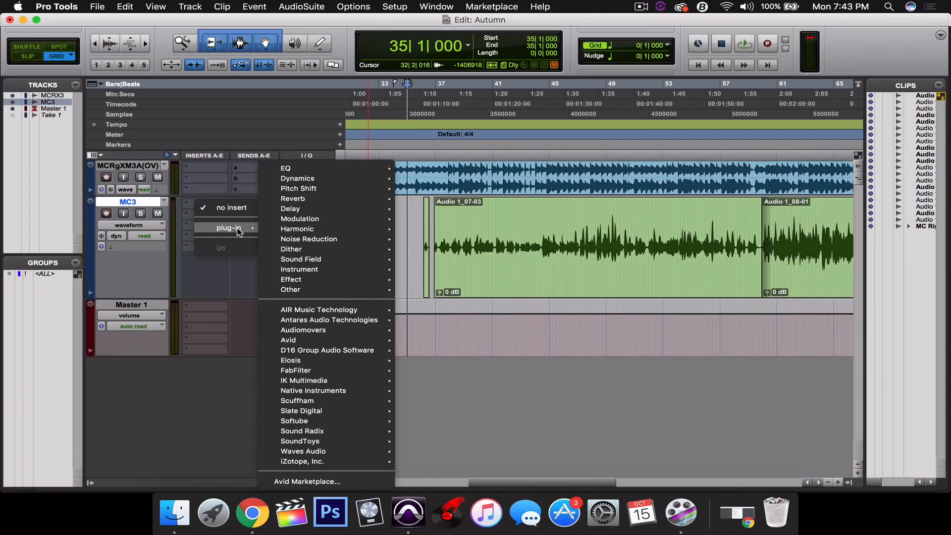
mouse_move(347, 167)
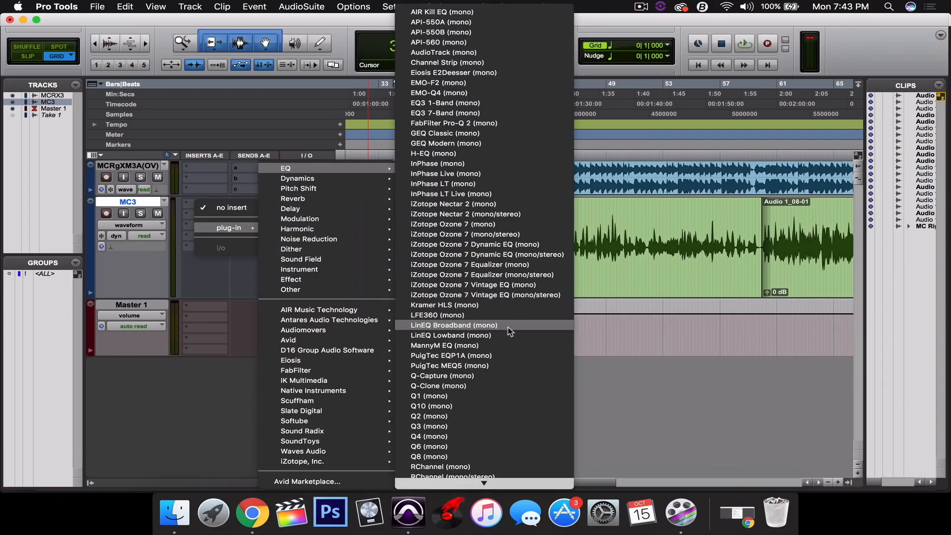
scroll(502, 349, "down", 5)
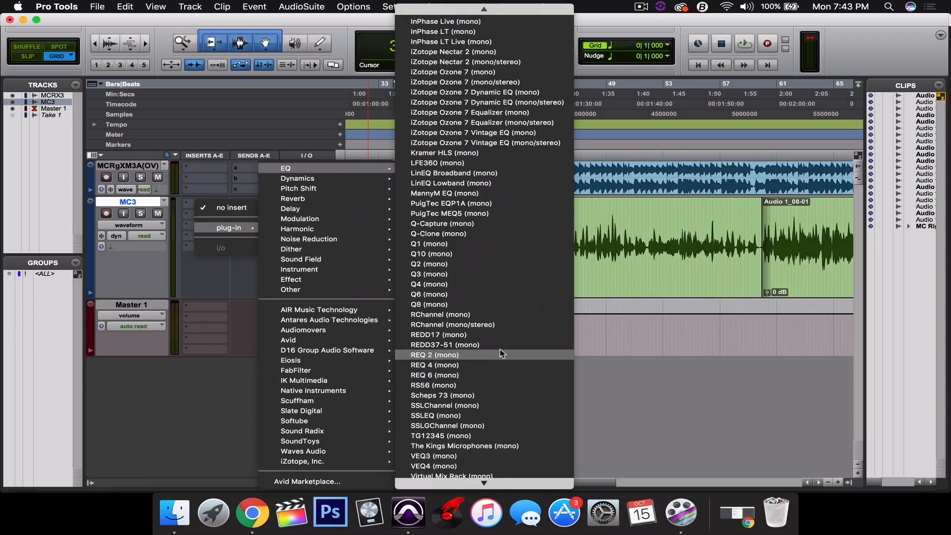
left_click(473, 401)
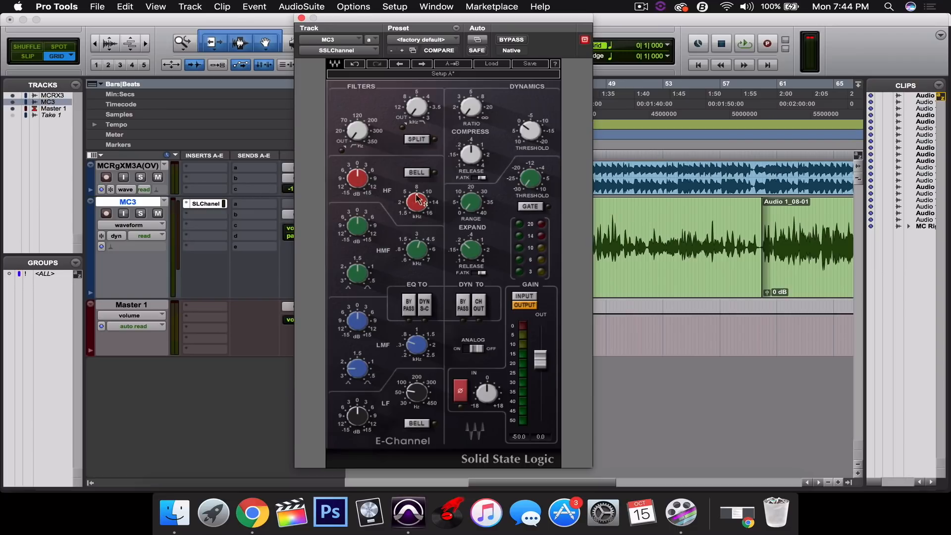
Solo the MC3 track, move the plug-in window off the waveform, and select most of the Audio 1_07-03 clip.
left_click(140, 214)
left_click_drag(529, 22, 363, 26)
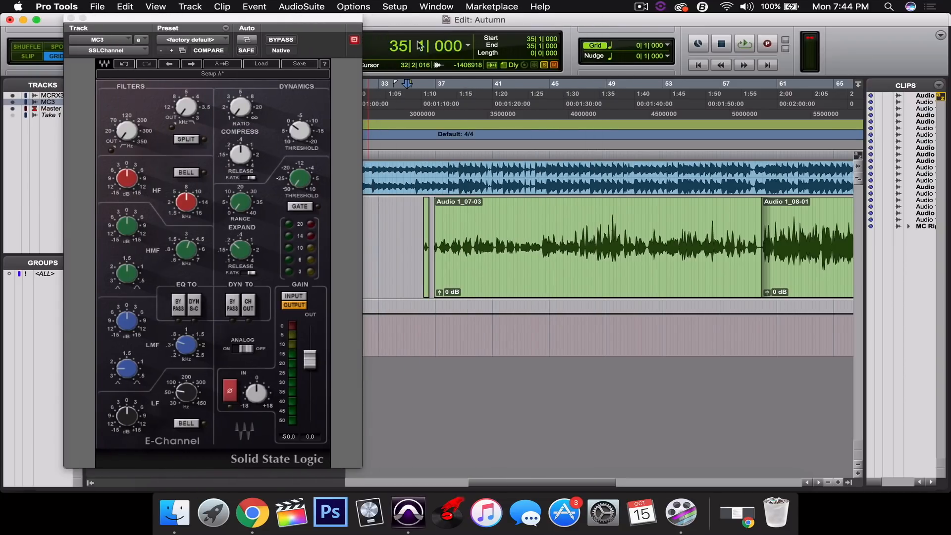
left_click(438, 89)
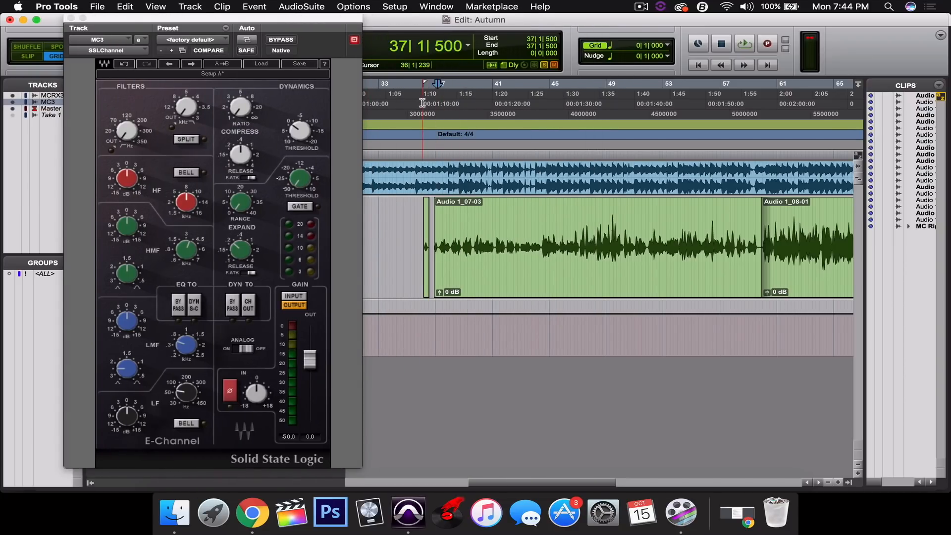
left_click_drag(746, 237, 437, 288)
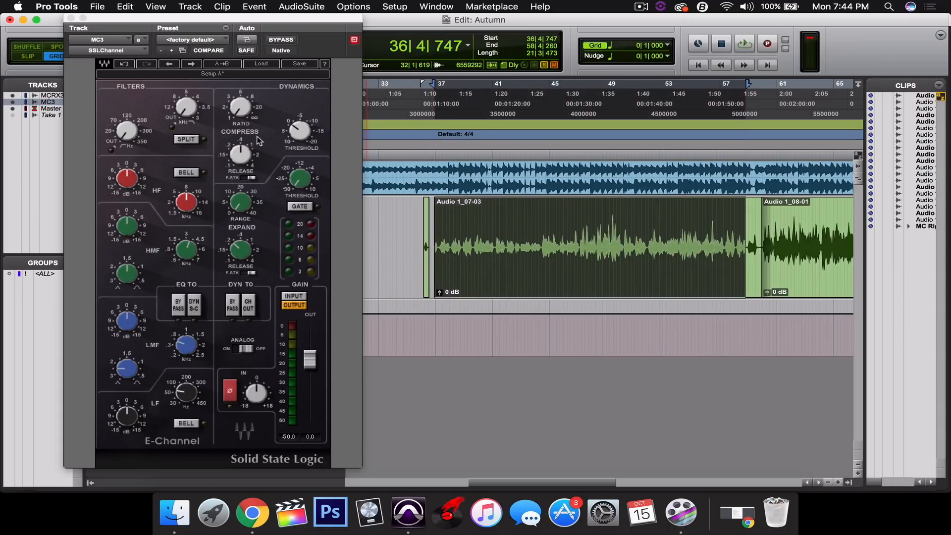
Play the selected vocal and set the channel strip's high-pass filter to about 120 Hz.
key("space")
left_click(130, 133)
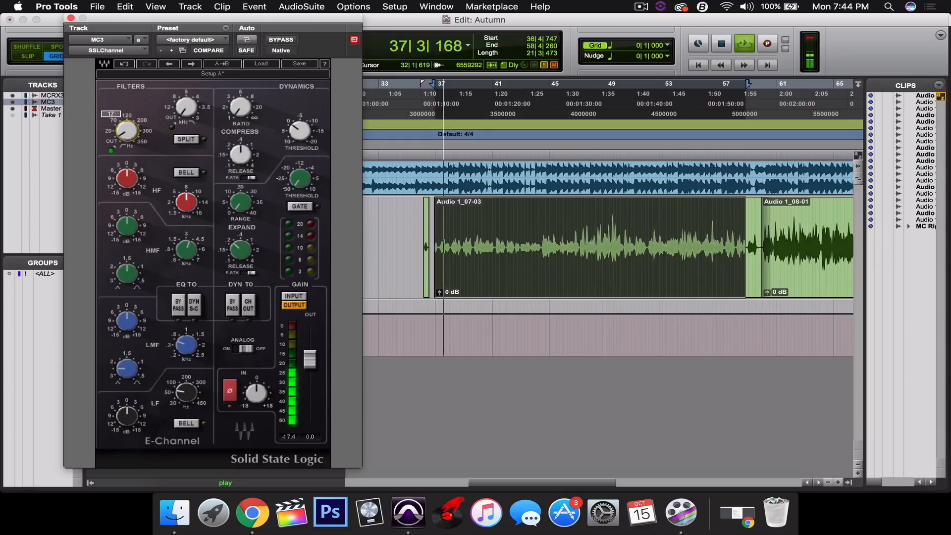
mouse_move(128, 132)
left_mouse_down()
mouse_move(129, 114)
mouse_move(129, 123)
left_mouse_up()
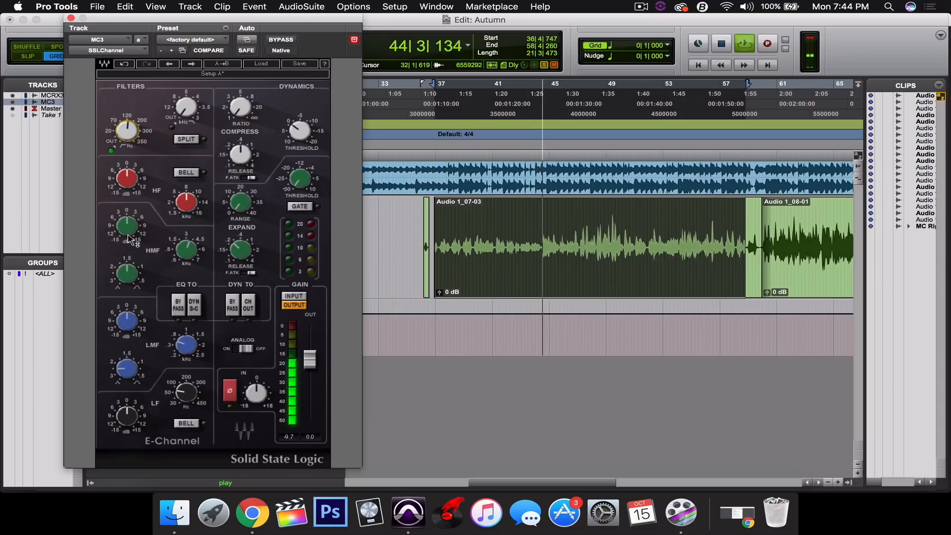
Narrow the HMF band's Q, sweep its frequency with a 12 dB boost, and turn the gain down to a slight cut.
mouse_move(119, 285)
left_click_drag(119, 284, 114, 239)
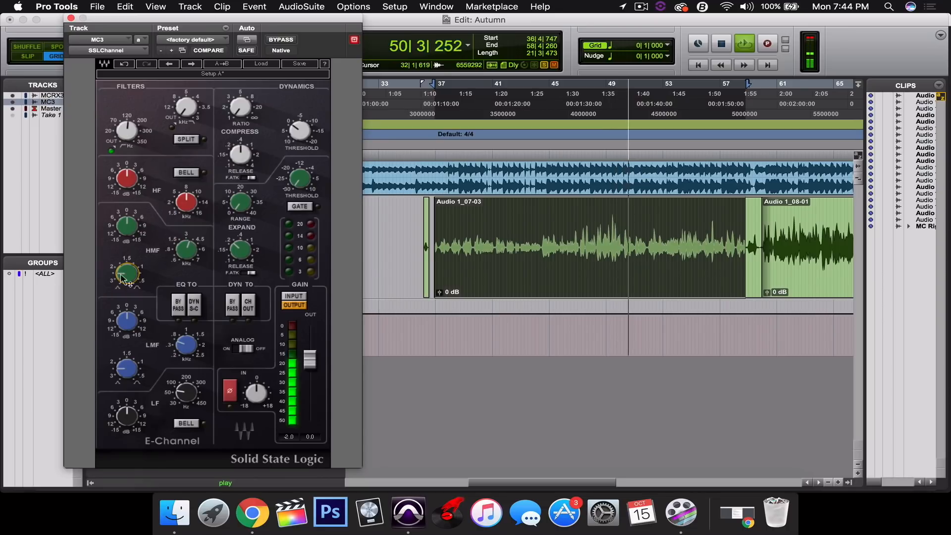
mouse_move(121, 230)
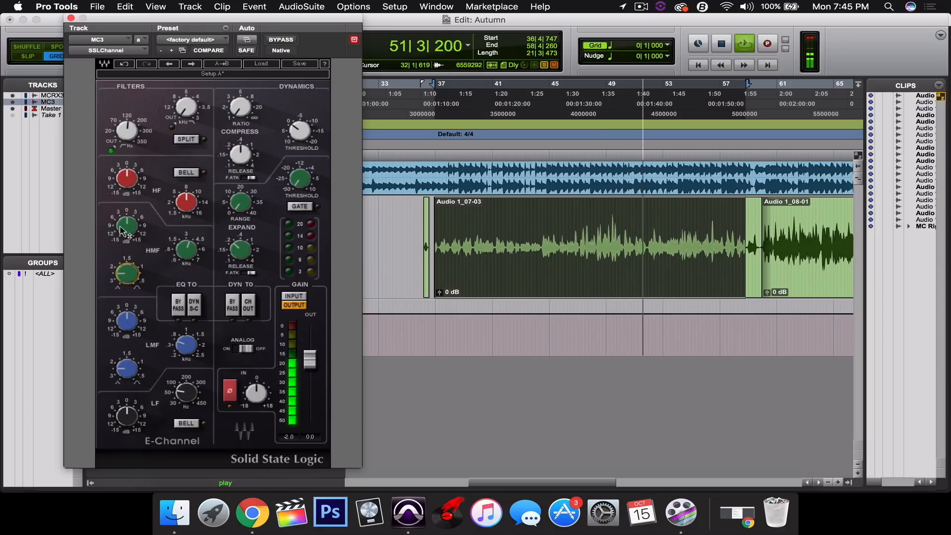
left_click_drag(121, 230, 121, 225)
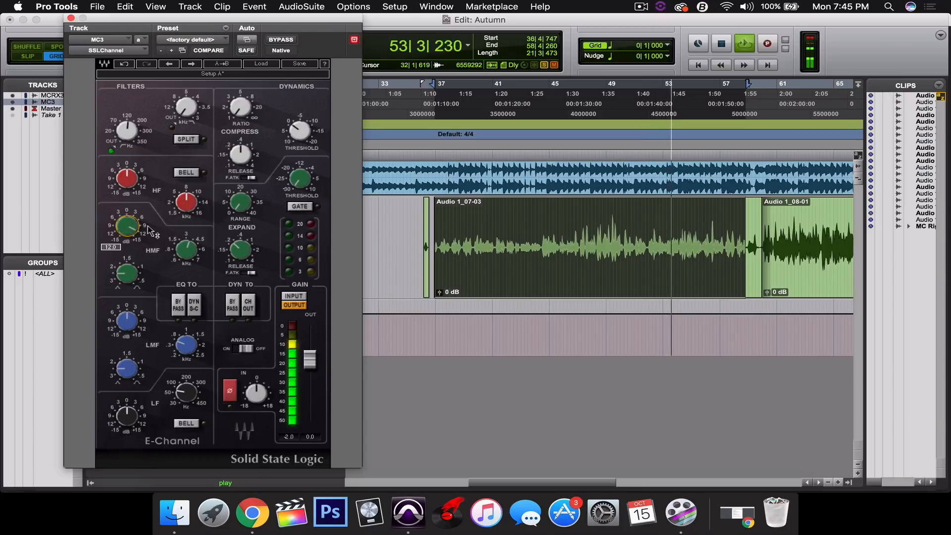
left_click_drag(186, 249, 187, 257)
left_click_drag(126, 226, 127, 236)
left_click_drag(127, 272, 127, 274)
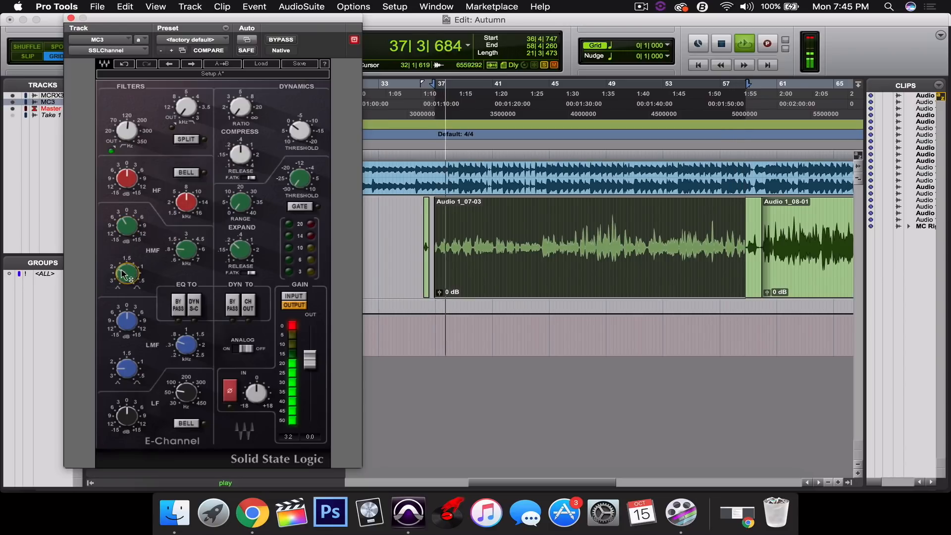
Set the LMF band's Q to about 2.67, sweep and cut the band, and boost the HF gain by about 5.7 dB.
left_click(128, 371)
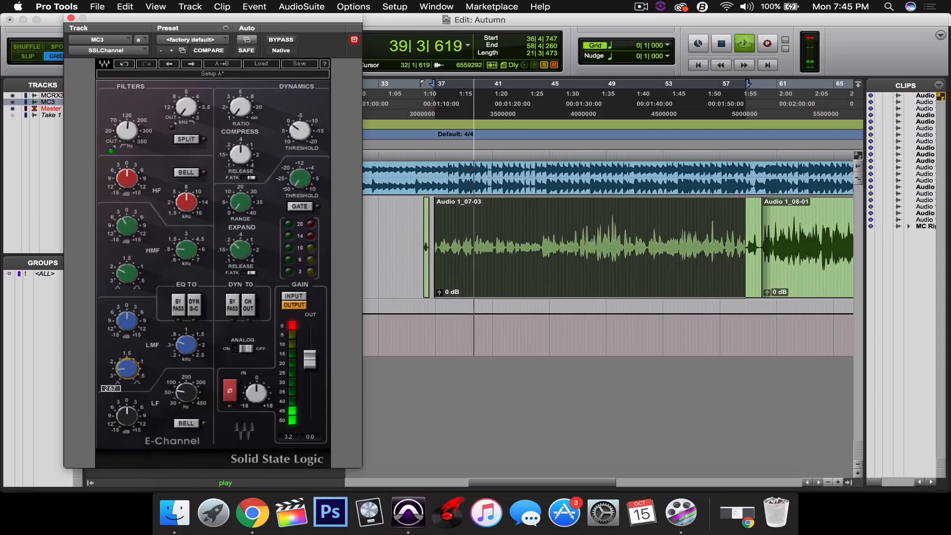
left_click(127, 321)
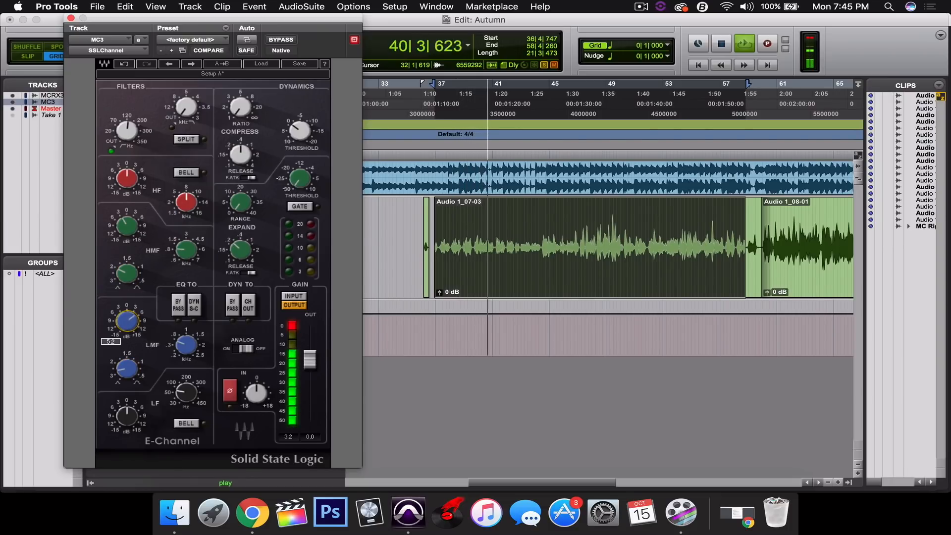
left_click_drag(128, 321, 127, 318)
left_click_drag(186, 345, 186, 349)
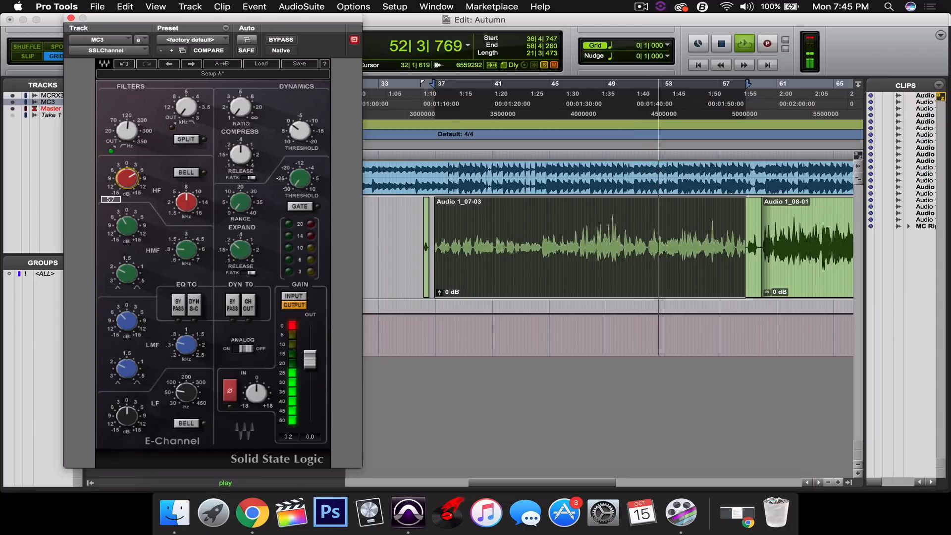
Compare the vocal with and without the EQ by toggling the plug-in bypass, and stop playback.
left_click(287, 41)
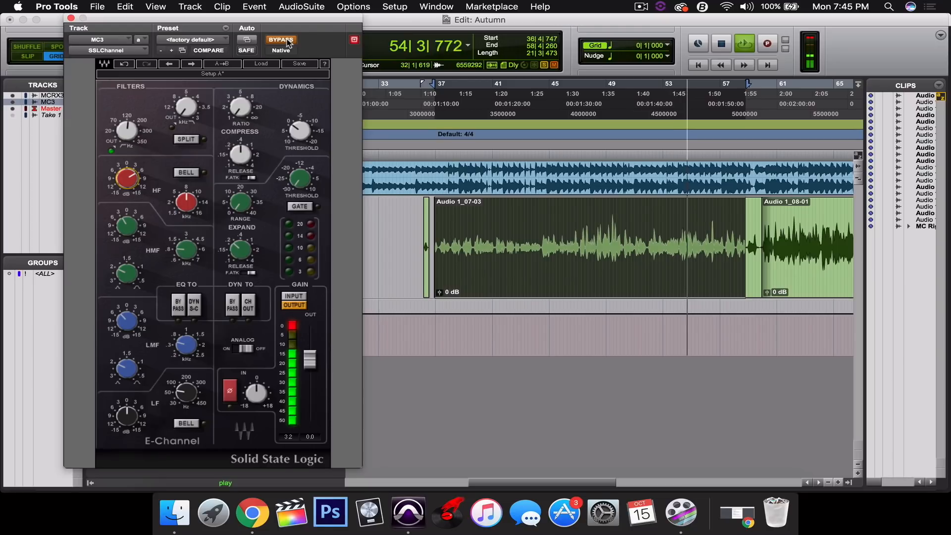
left_click(281, 39)
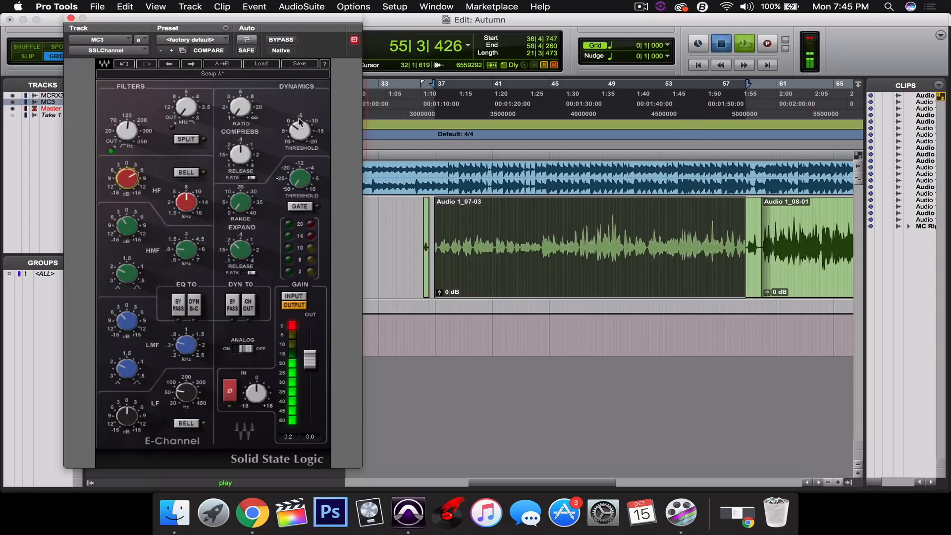
key("space")
Set the compressor to a 2.5 ratio, about -11.7 dB threshold, fast attack and a shorter release, and clear the output clip indicator.
mouse_move(267, 156)
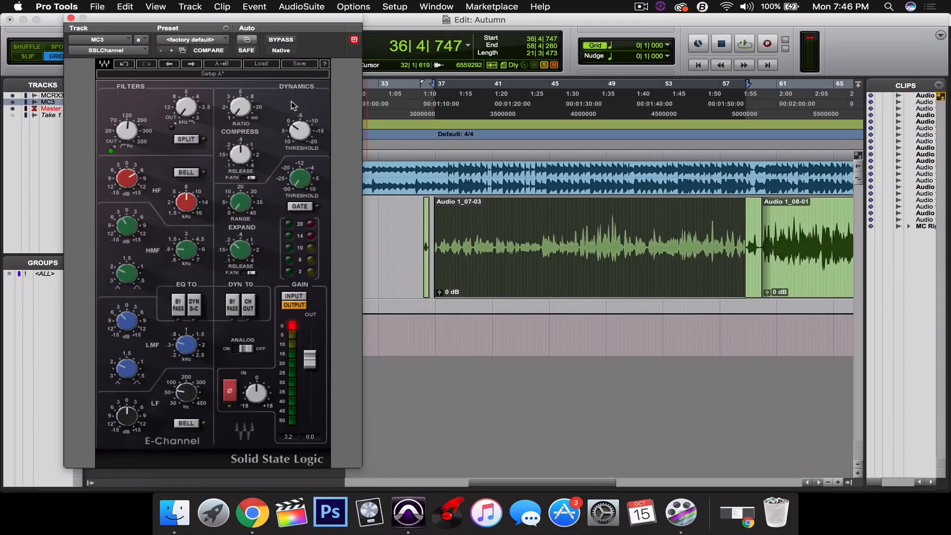
mouse_move(240, 106)
key("space")
left_click_drag(299, 127, 299, 99)
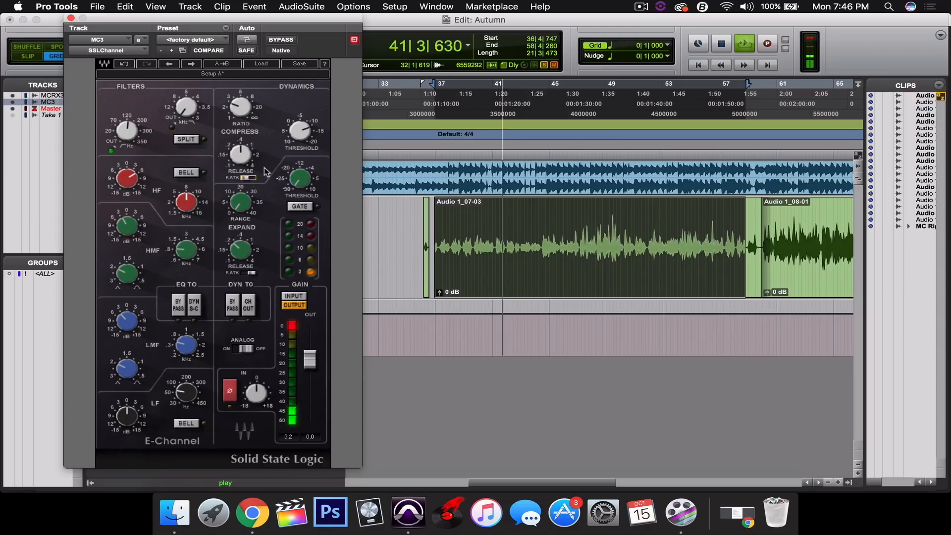
mouse_move(302, 141)
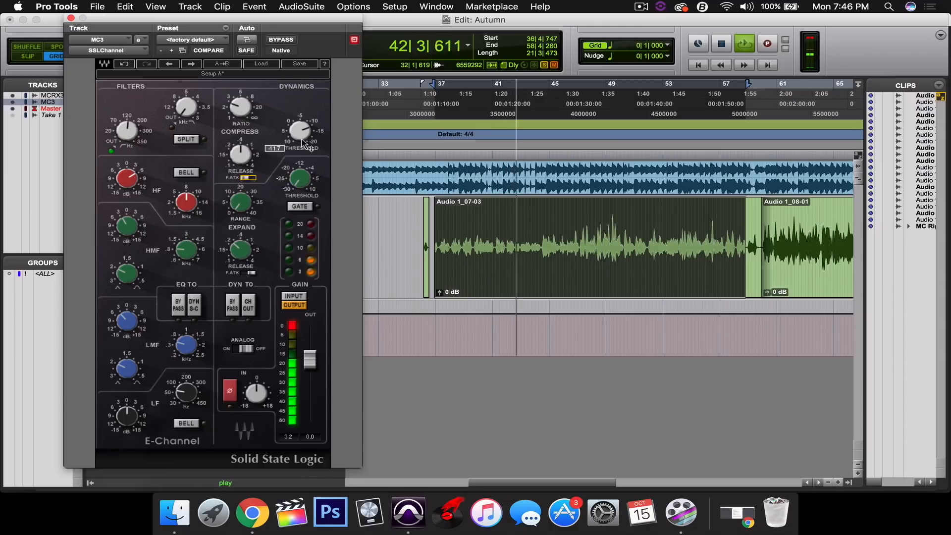
left_click_drag(240, 155, 240, 162)
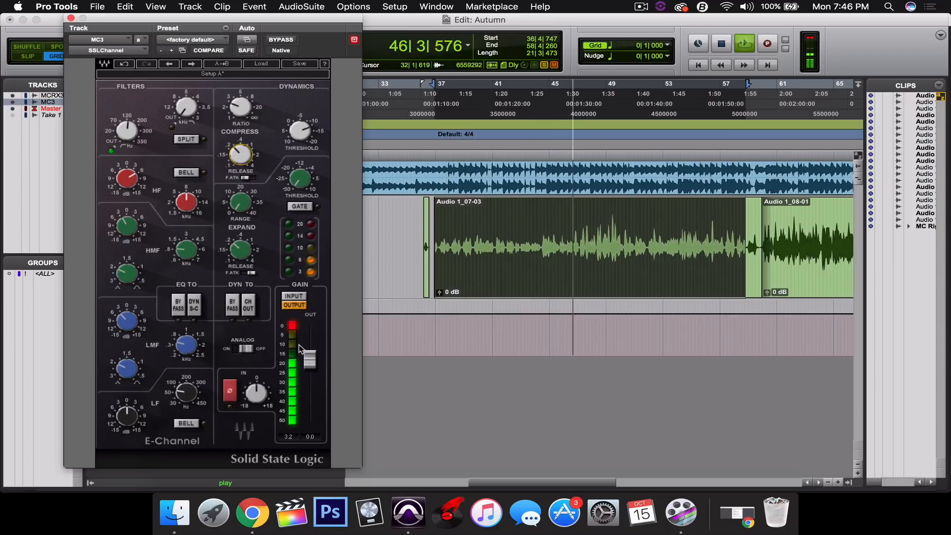
left_click(292, 326)
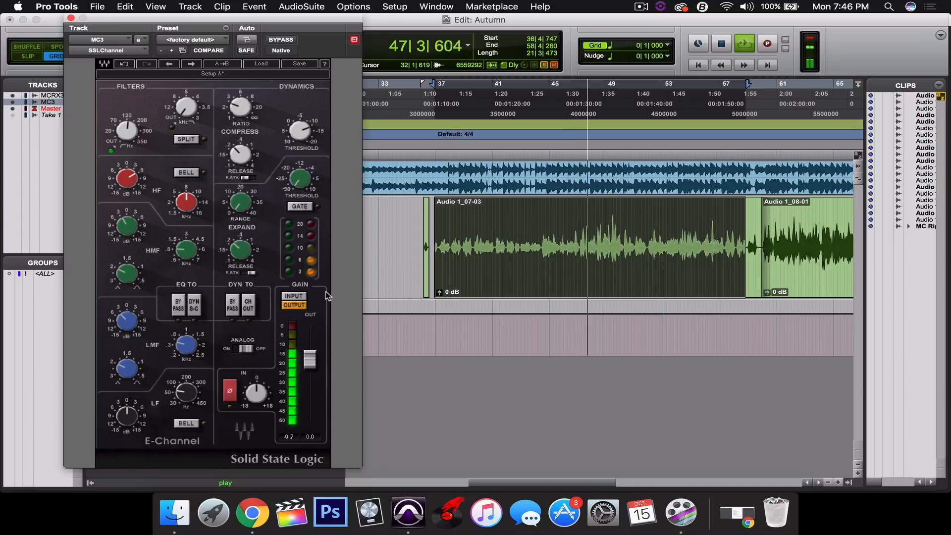
key("space")
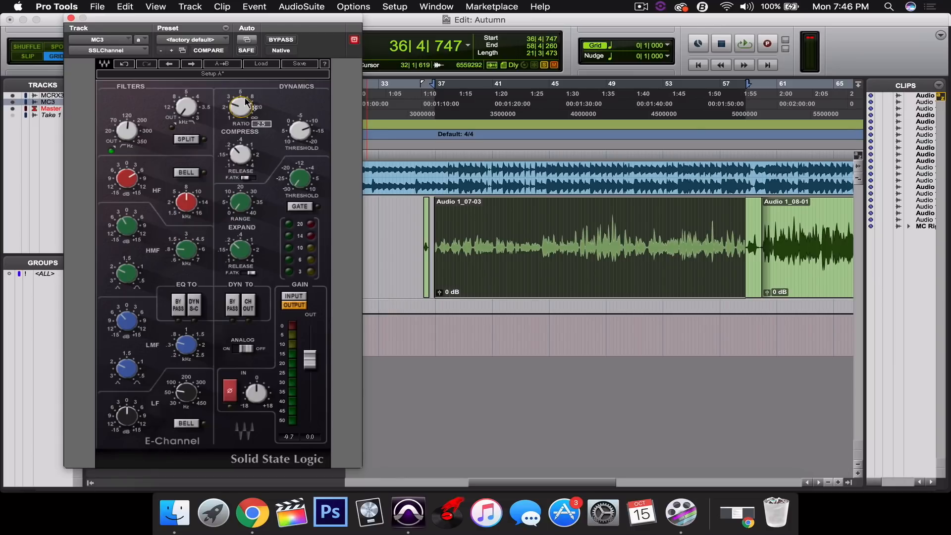
Raise the expander's range and threshold, enable its fast attack, and shorten its release to about 0.16 during vocal playback.
mouse_move(300, 131)
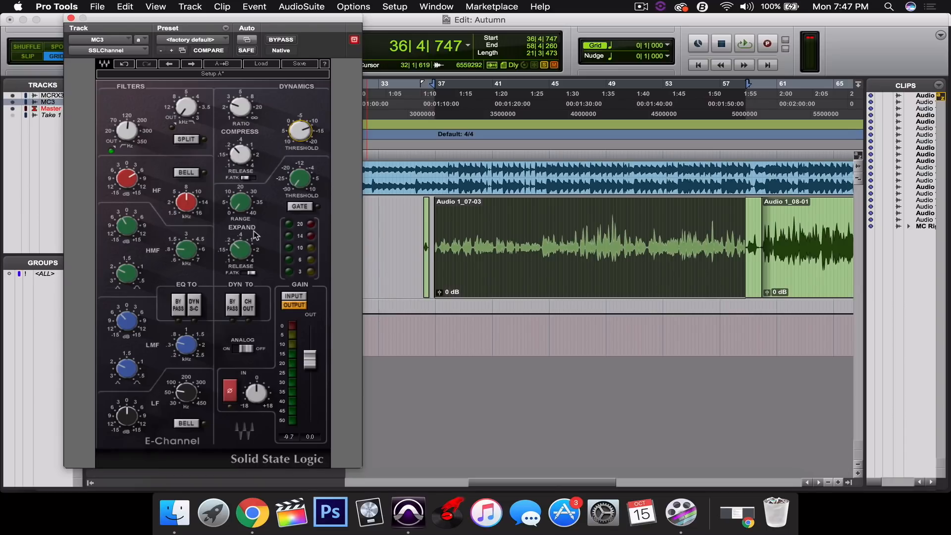
mouse_move(244, 208)
left_click_drag(244, 207, 245, 185)
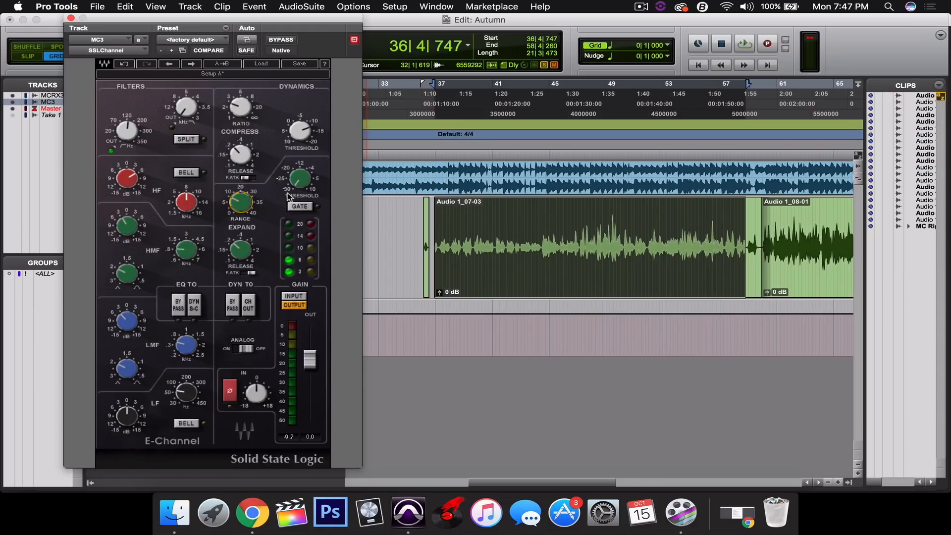
key("space")
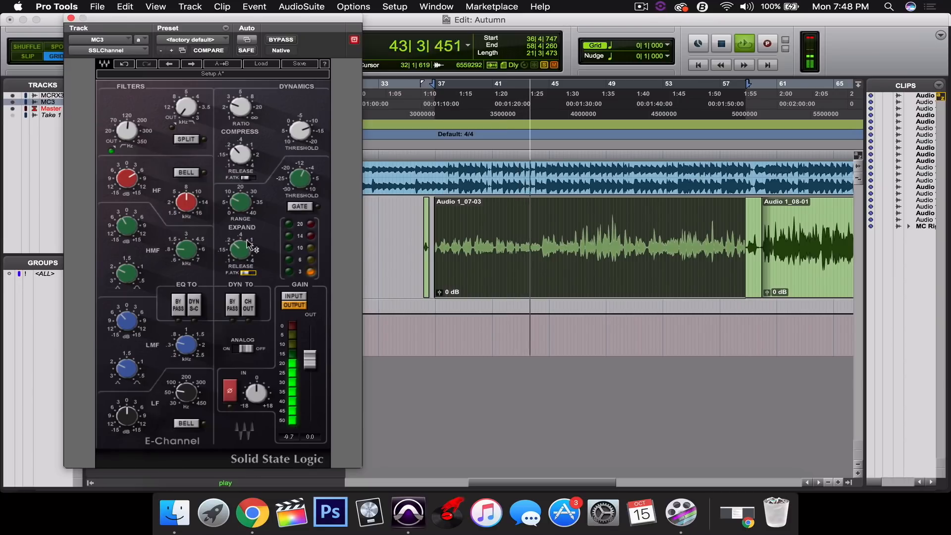
left_click_drag(242, 249, 242, 257)
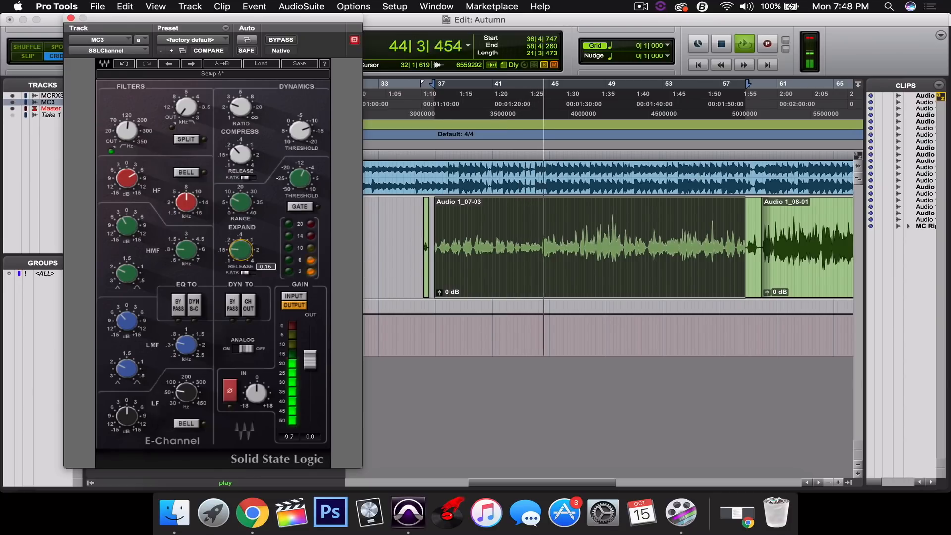
mouse_move(300, 179)
left_mouse_down()
mouse_move(300, 158)
mouse_move(300, 173)
left_mouse_up()
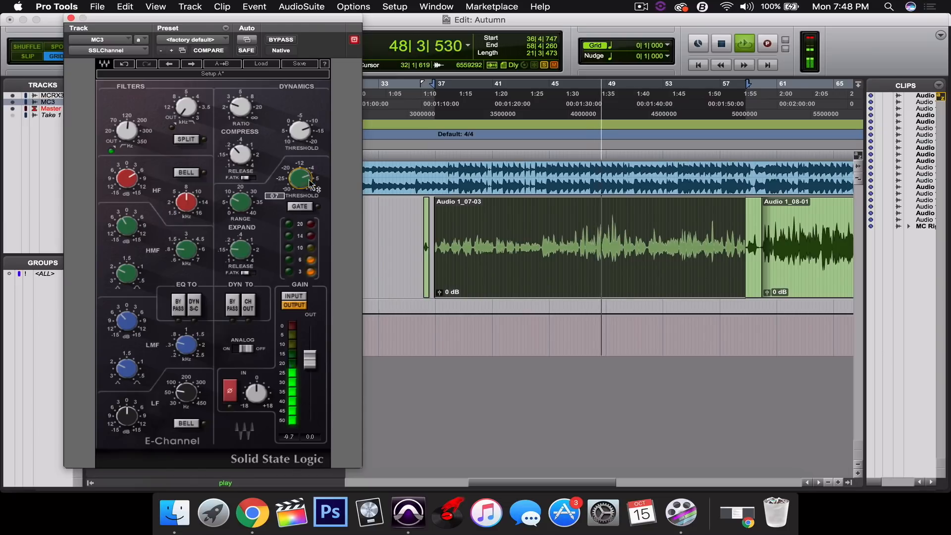
key("space")
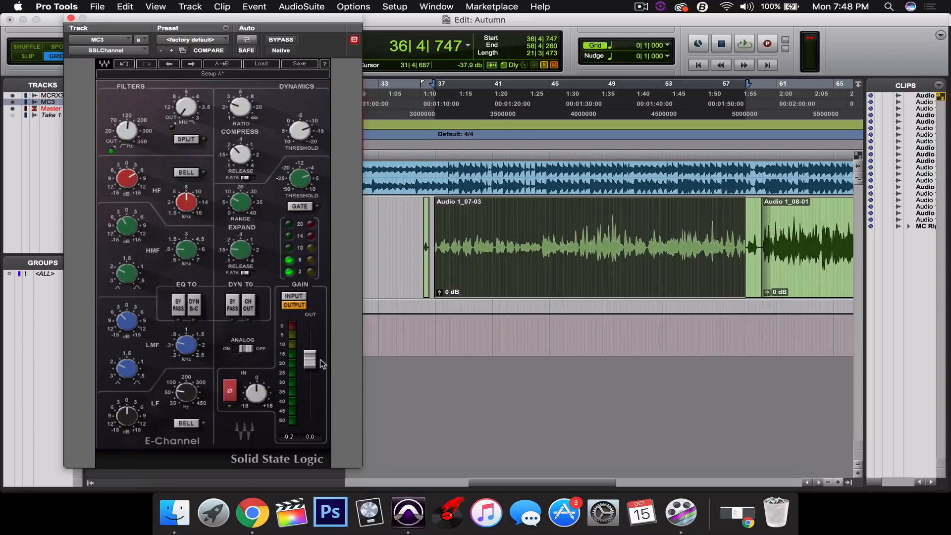
Raise the channel strip's output fader to 2.4 dB while playing the vocal.
key("space")
left_click_drag(309, 360, 309, 353)
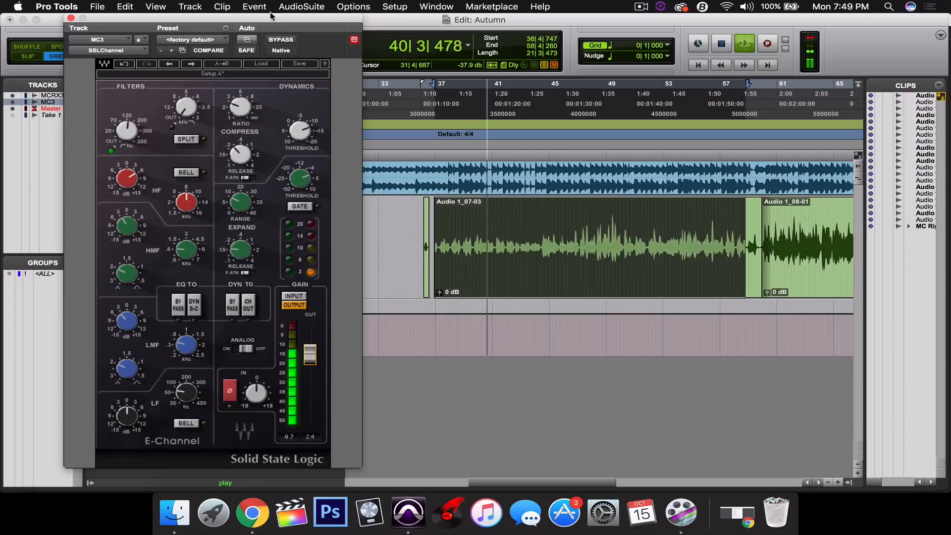
key("space")
Move the plug-in window clear of the track controls, bypass SSLChannel, and unsolo the MC3 track.
left_click_drag(269, 21, 708, 28)
left_click(178, 315)
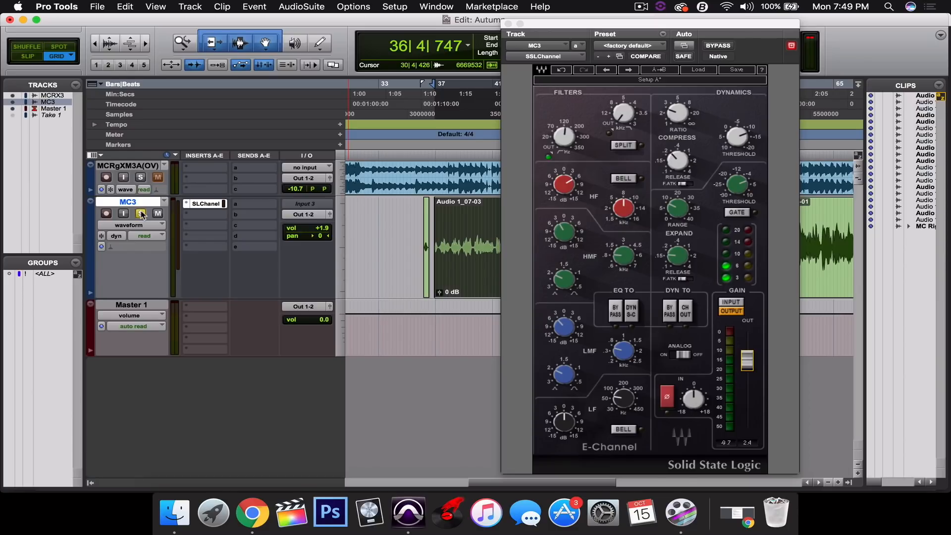
left_click(718, 45)
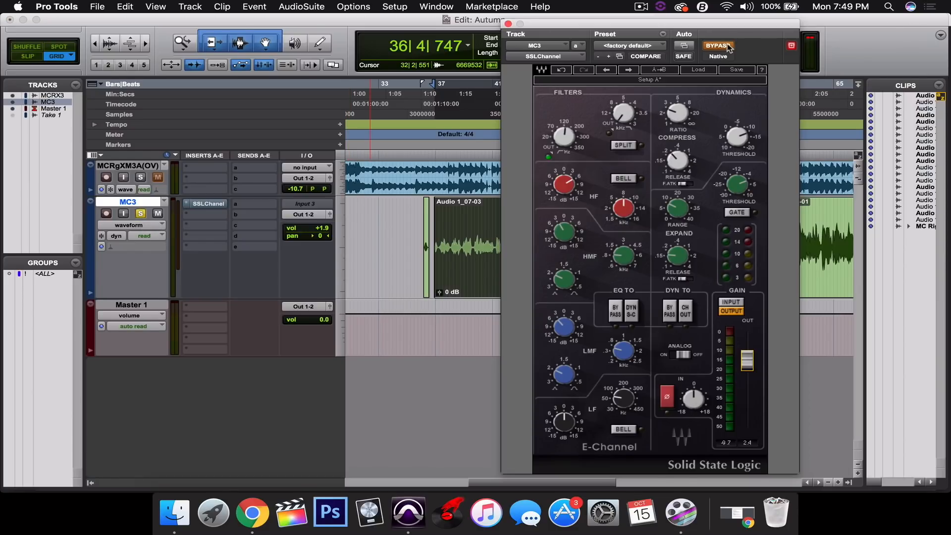
left_click(141, 214)
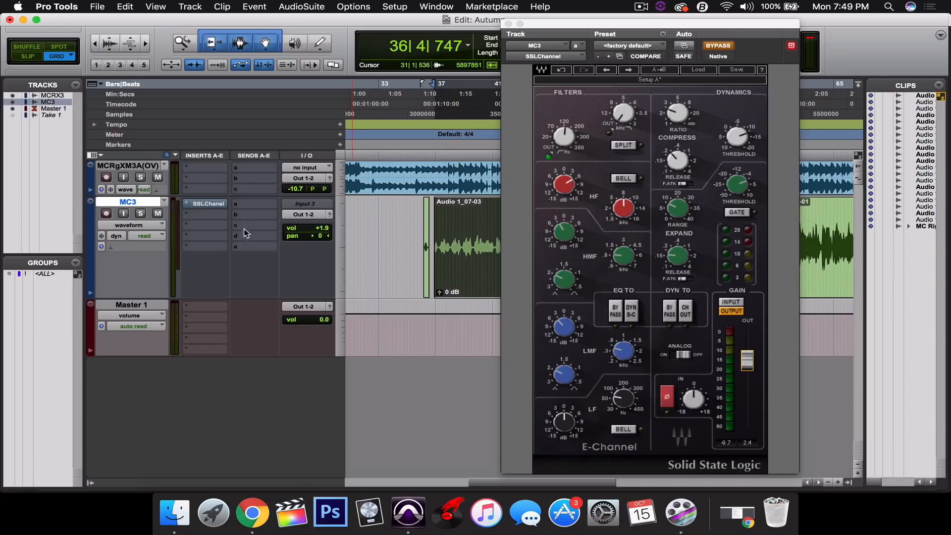
Play the full mix, re-enable SSLChannel to compare the processed vocal, and close the plug-in window.
key("space")
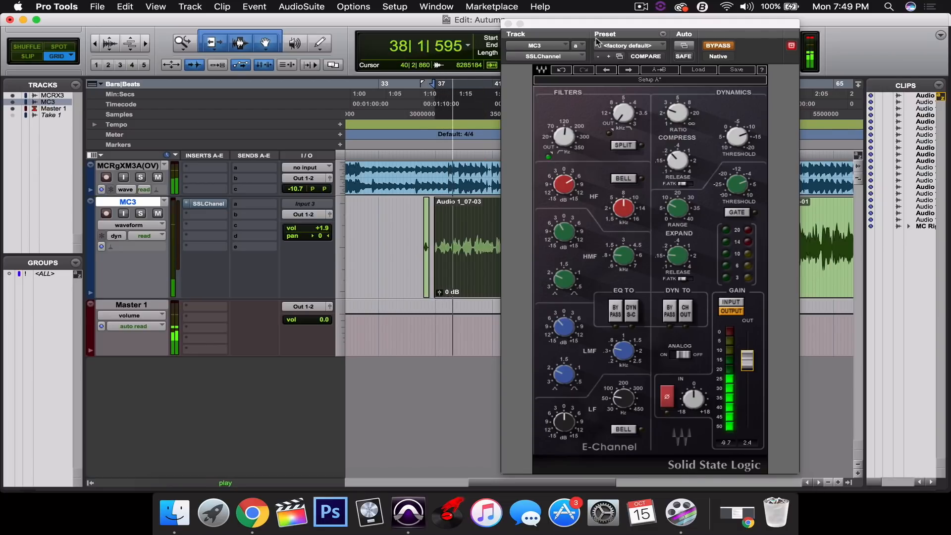
left_click(718, 46)
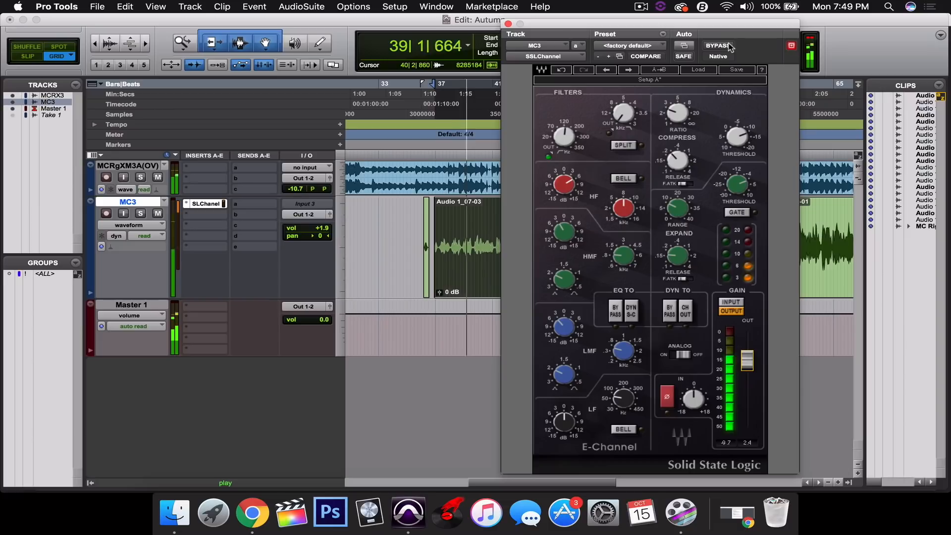
left_click(508, 24)
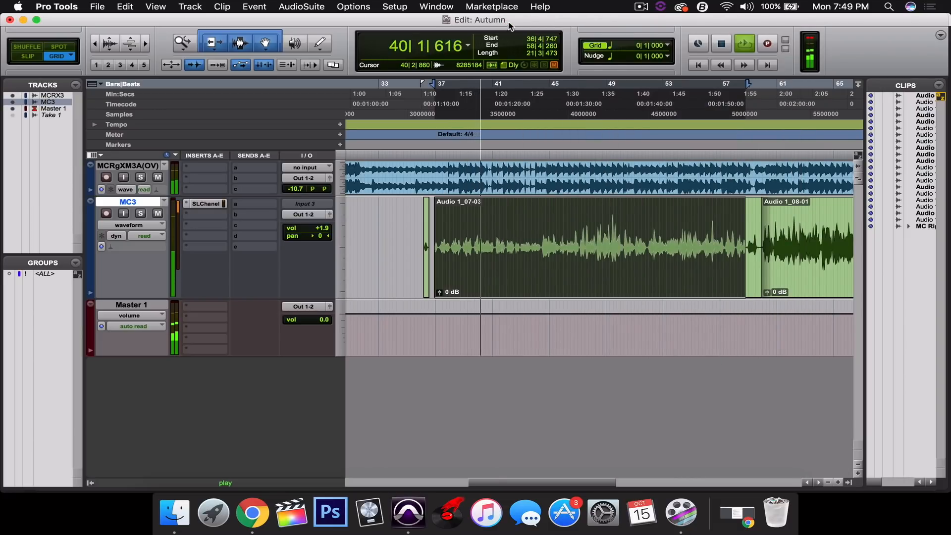